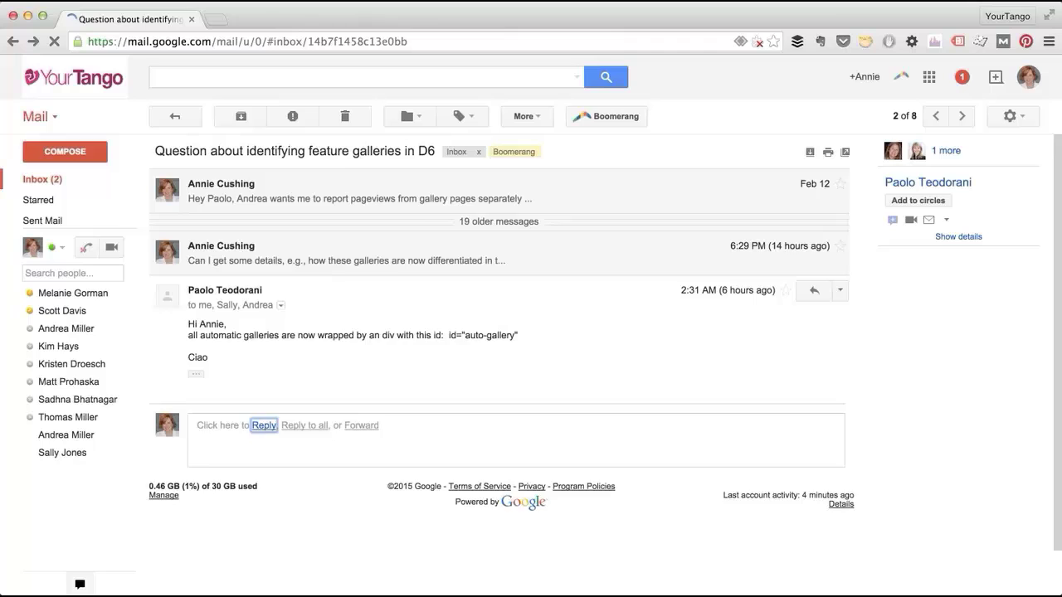
# Step: Write a reply to the latest message in the conversation reading "Great, thanks!"
pyautogui.click(263, 425)
pyautogui.write('Great')
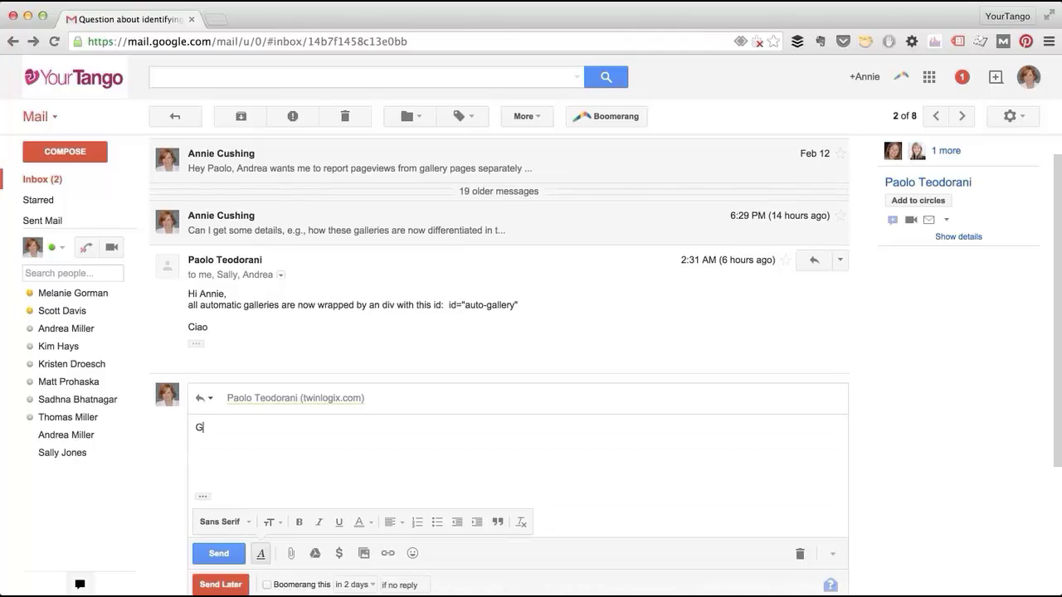
pyautogui.write(', thanks!')
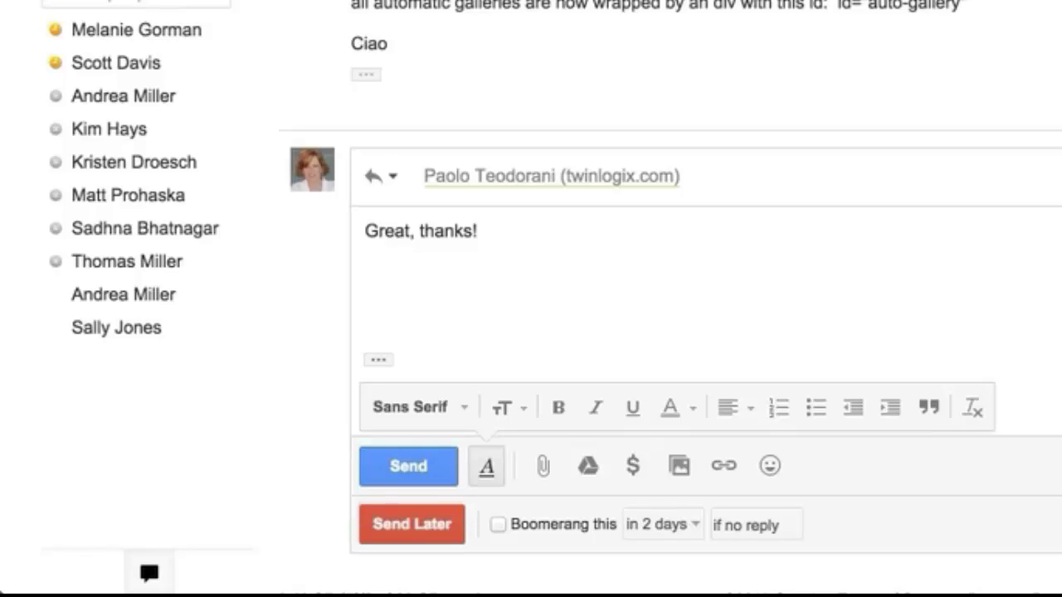
# Step: Turn on Boomerang for the reply and choose March 6, 2015 as the specific return date
pyautogui.click(497, 525)
pyautogui.click(661, 524)
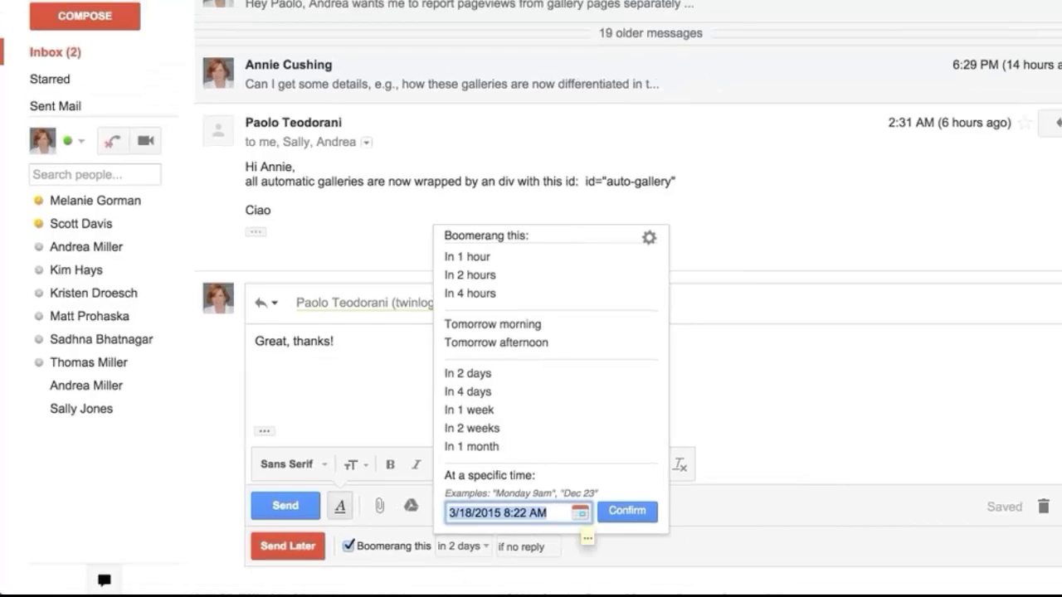
pyautogui.click(580, 513)
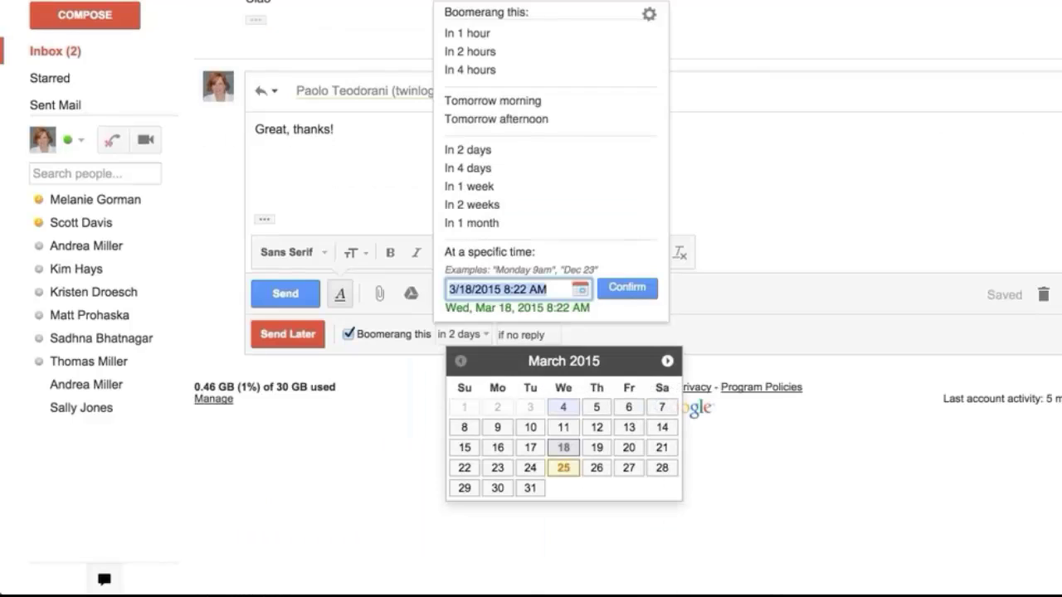
pyautogui.click(629, 407)
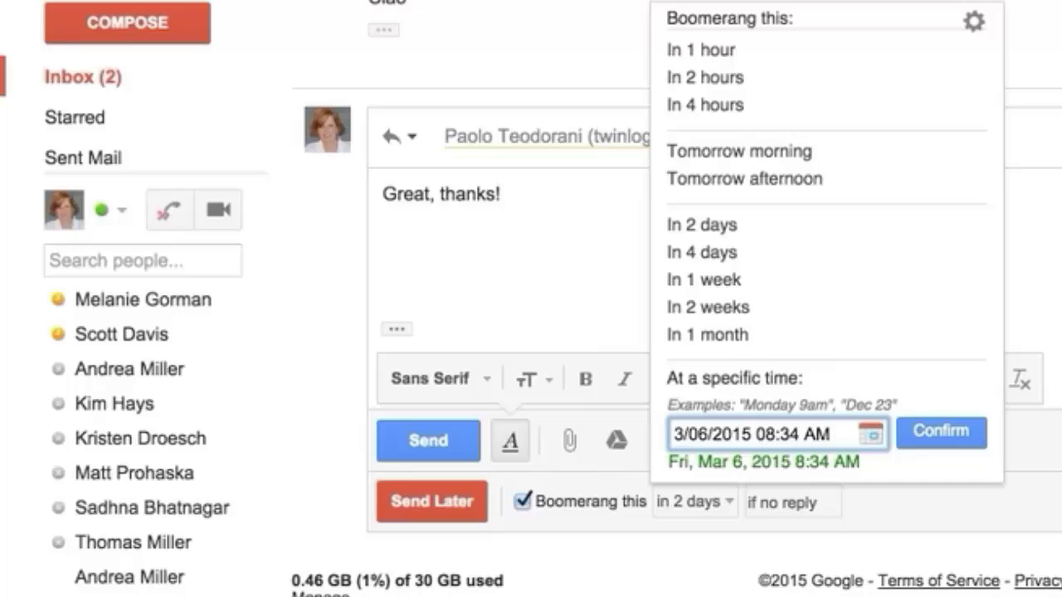
# Step: Set the Boomerang return time to 2:00 pm and confirm the schedule
pyautogui.moveTo(755, 434); pyautogui.dragTo(832, 434)
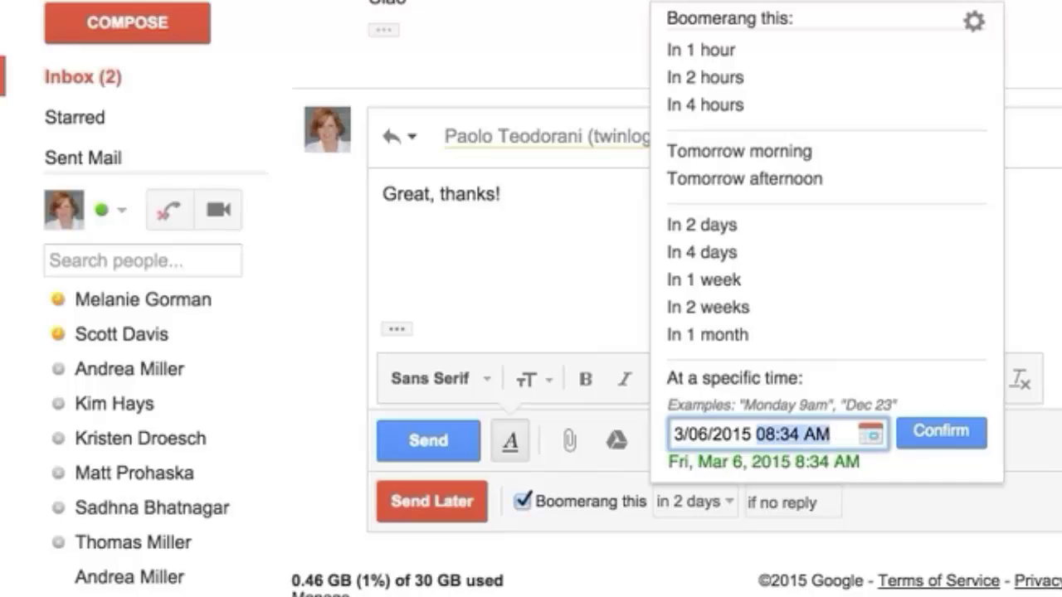
pyautogui.write('2pm')
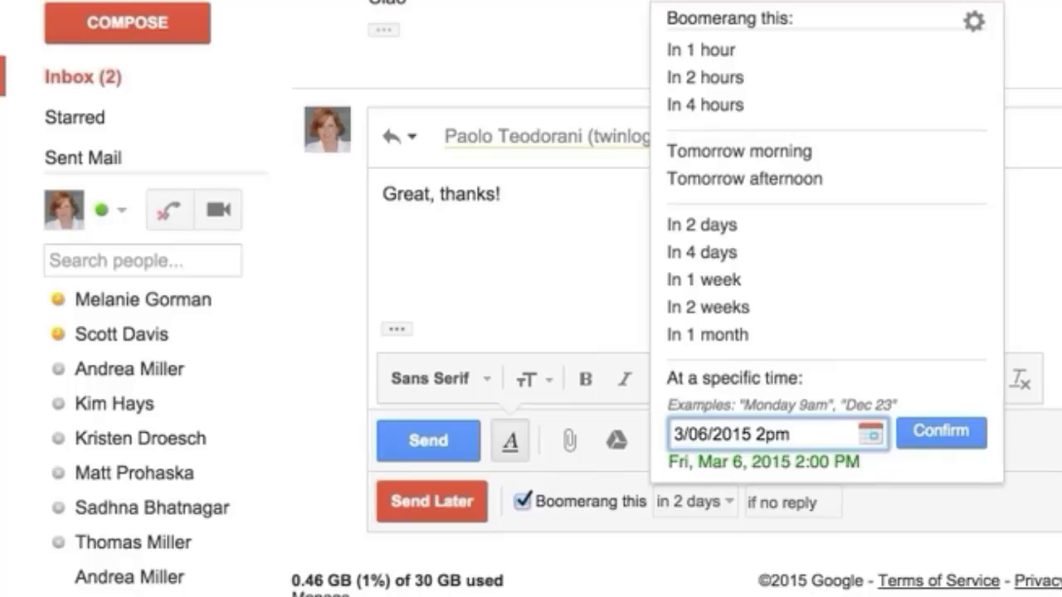
pyautogui.click(764, 434)
pyautogui.write(':00')
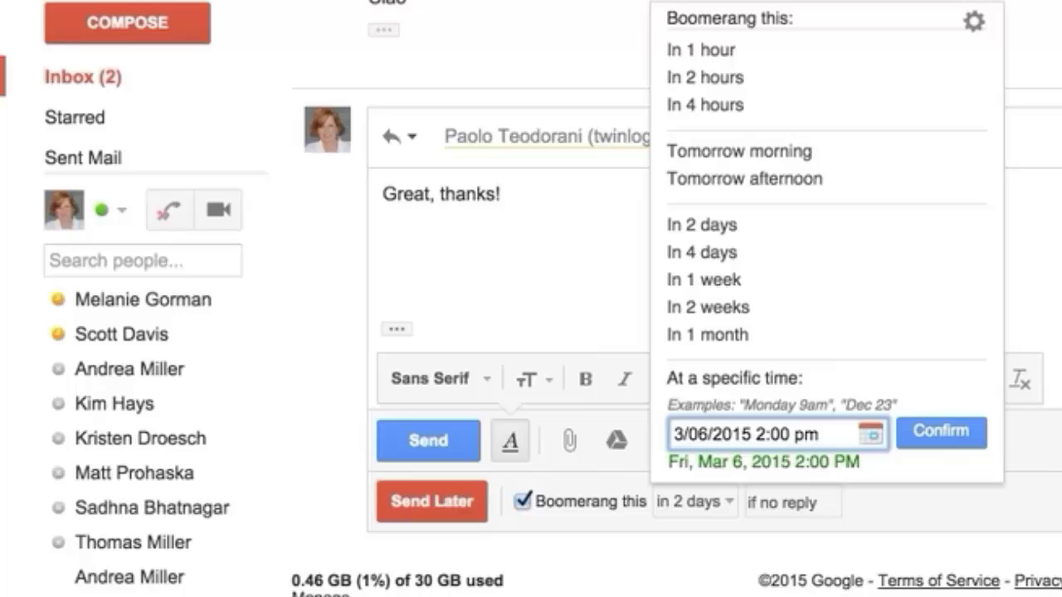
pyautogui.click(689, 433)
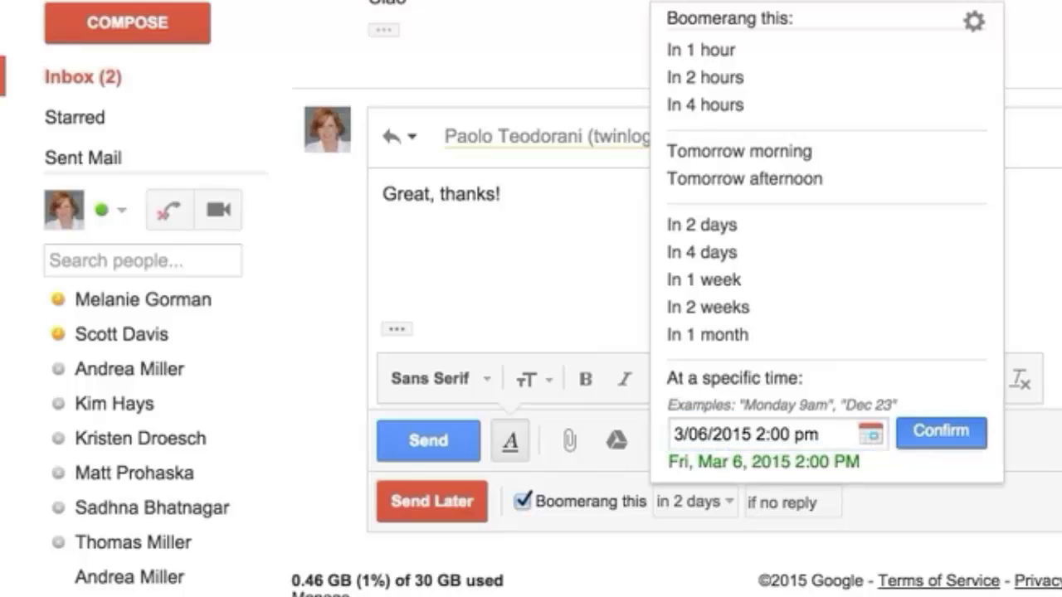
pyautogui.press('Return')
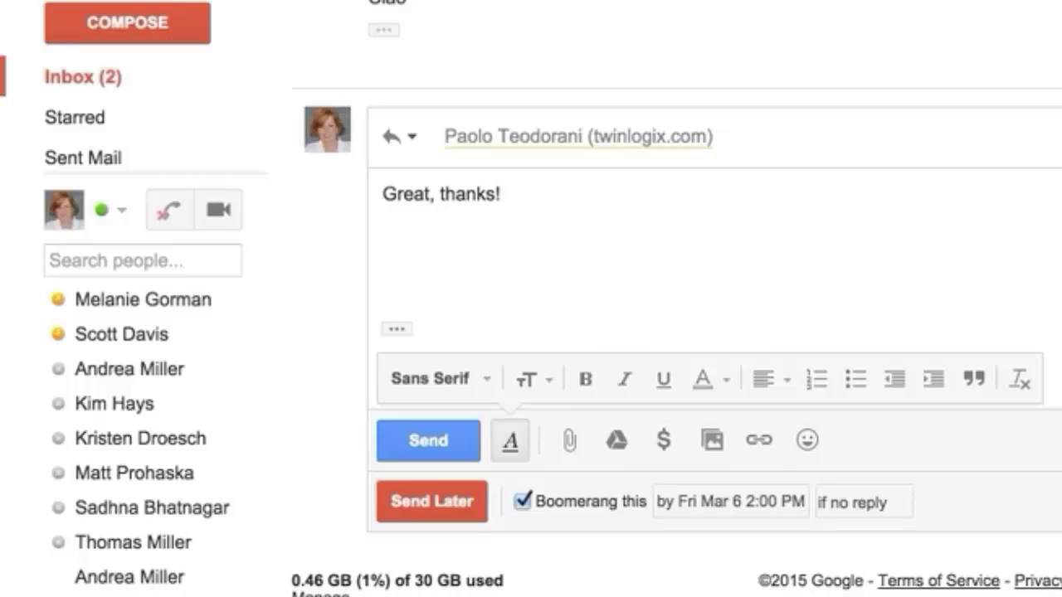
# Step: Set the Boomerang condition to return the message regardless, and send the reply
pyautogui.click(863, 502)
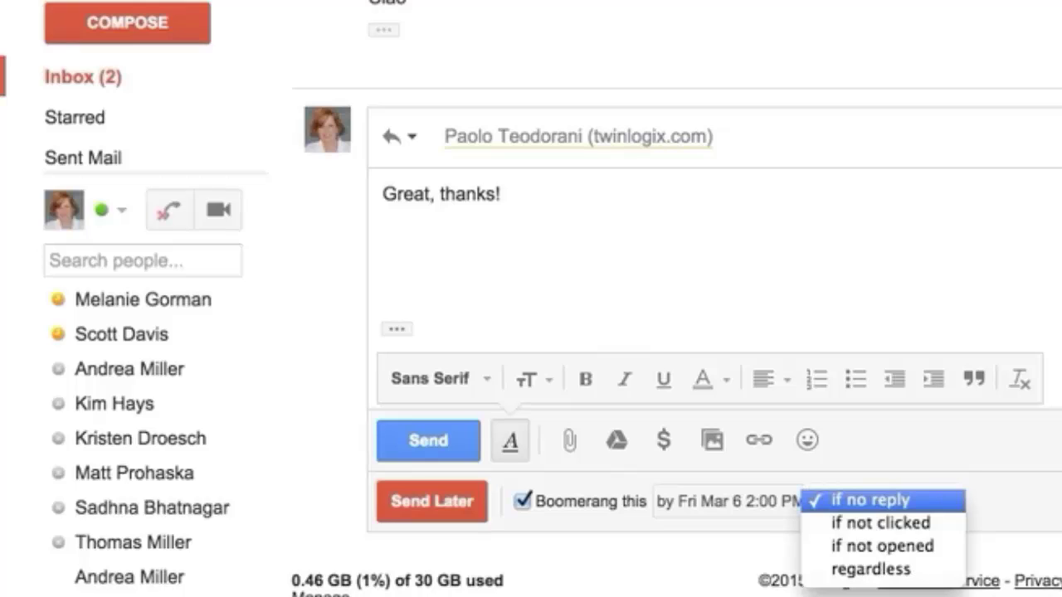
pyautogui.click(862, 502)
pyautogui.click(862, 501)
pyautogui.press('Down')
pyautogui.press('Down')
pyautogui.press('Down')
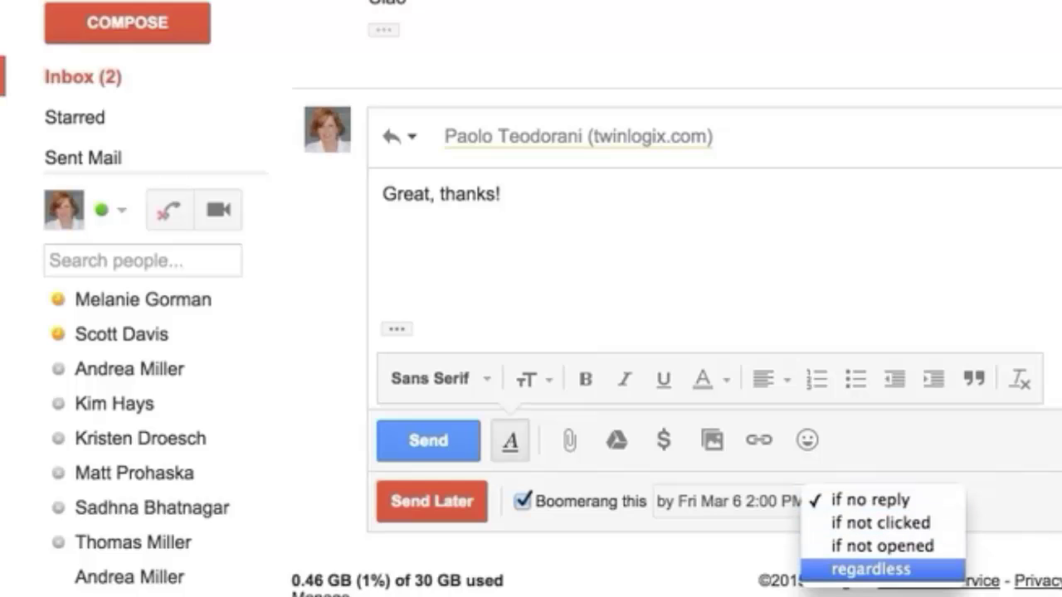
pyautogui.press('Return')
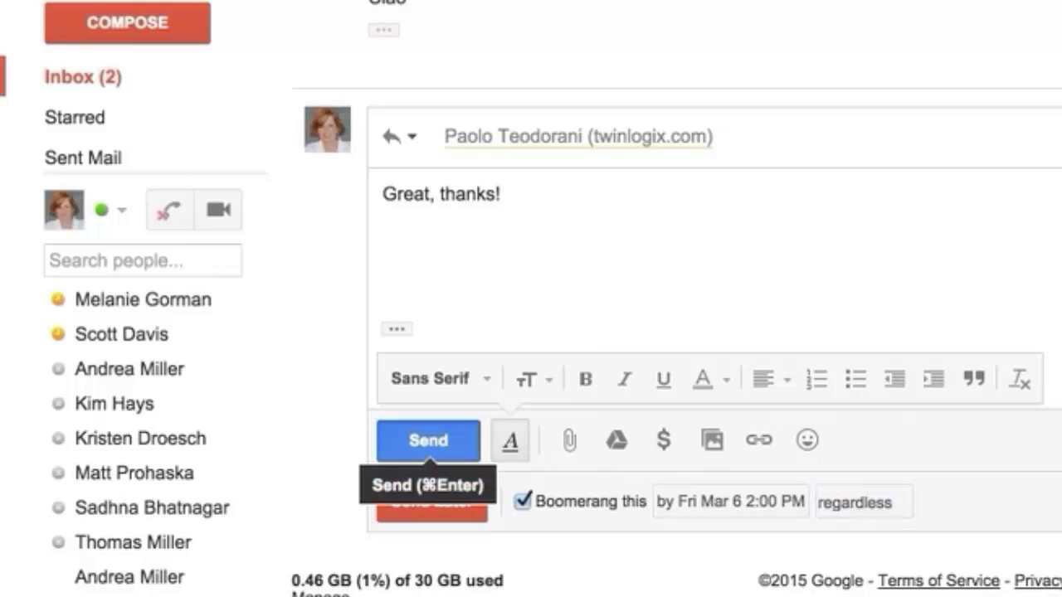
pyautogui.click(428, 441)
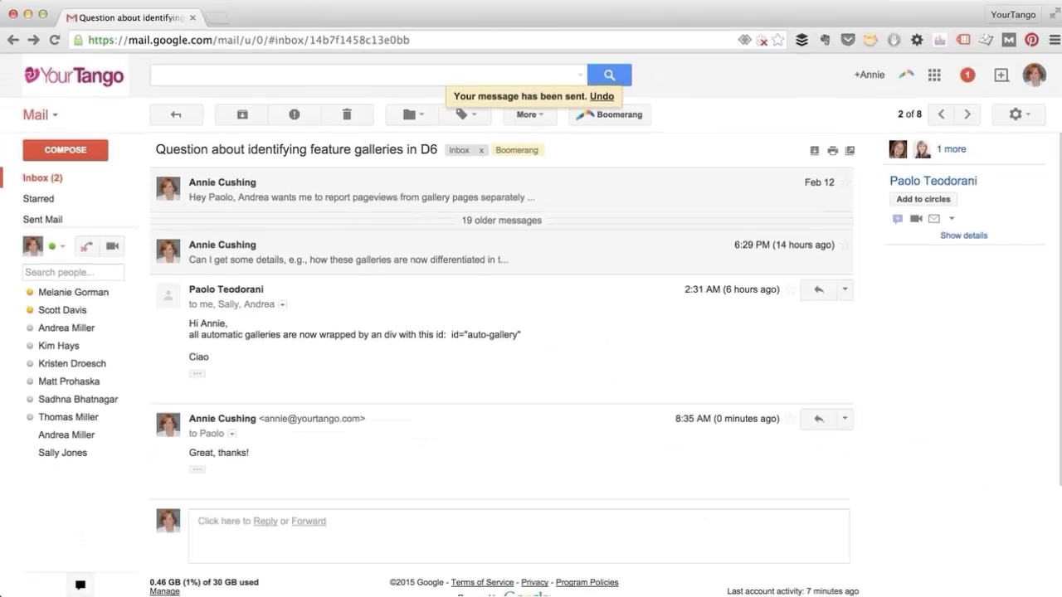
pyautogui.click(265, 521)
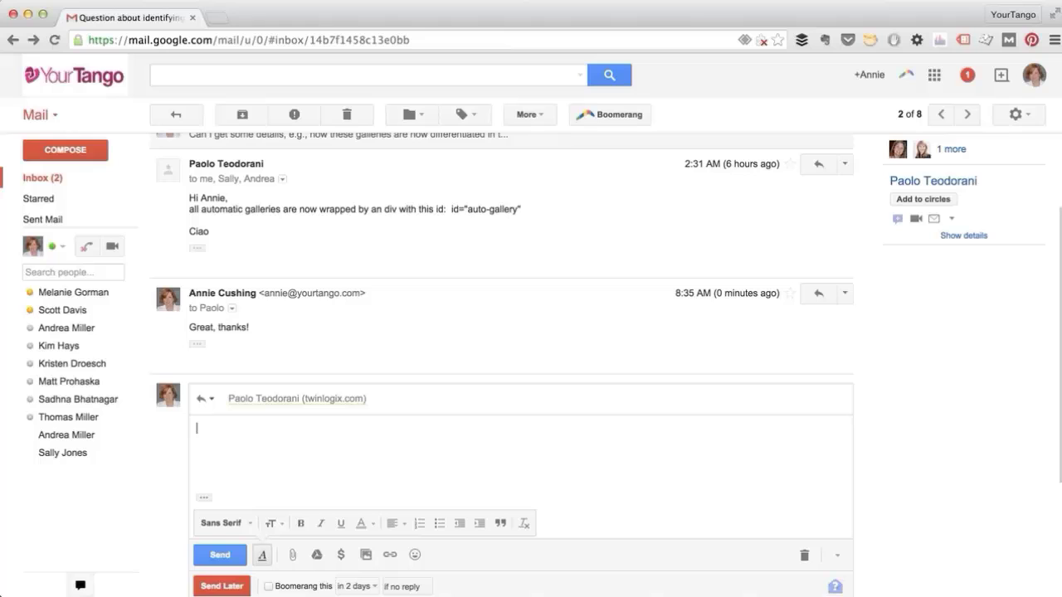
pyautogui.click(804, 555)
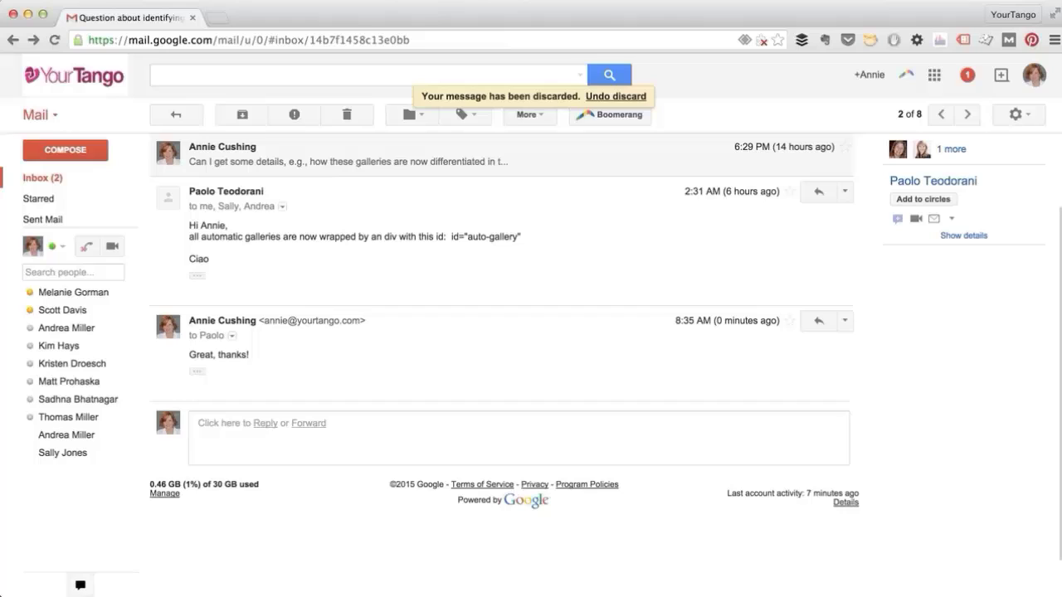
pyautogui.click(610, 114)
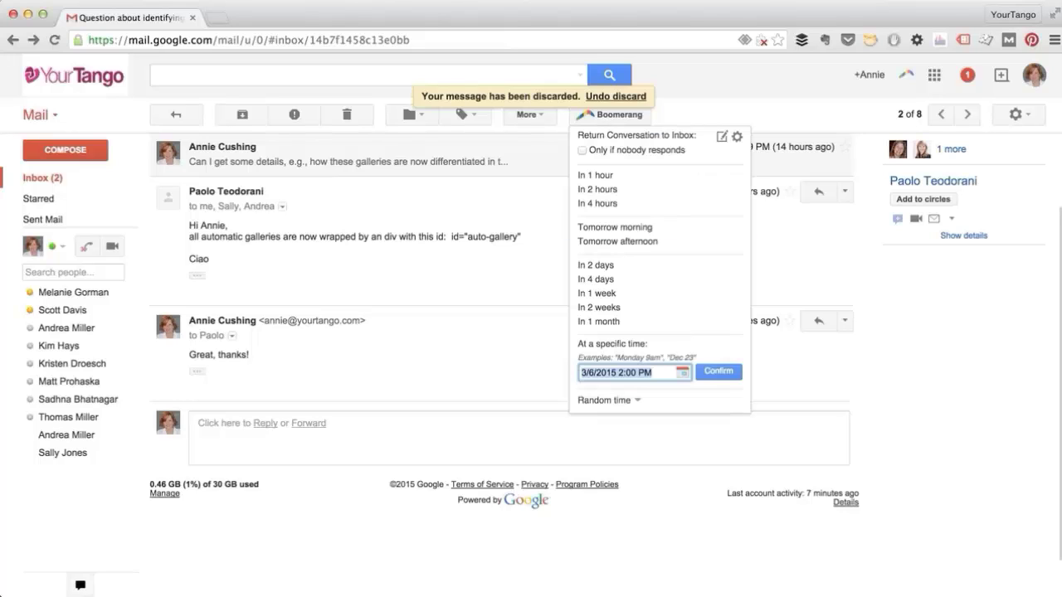
pyautogui.press('Escape')
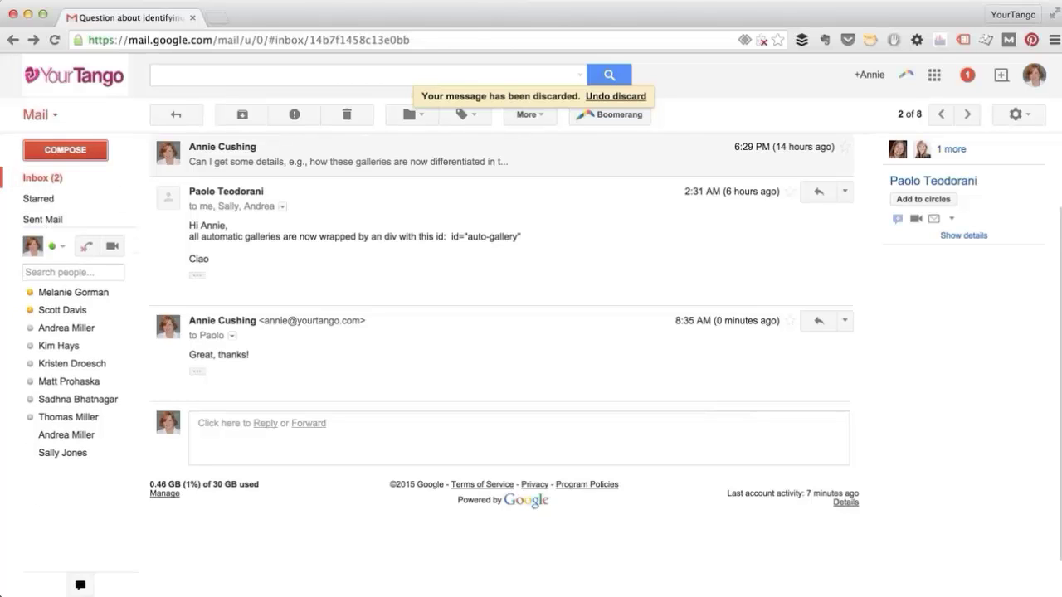
# Step: Address a new message to the intended contact and schedule it to send on 3/6/2015 at 2:00 PM
pyautogui.press('c')
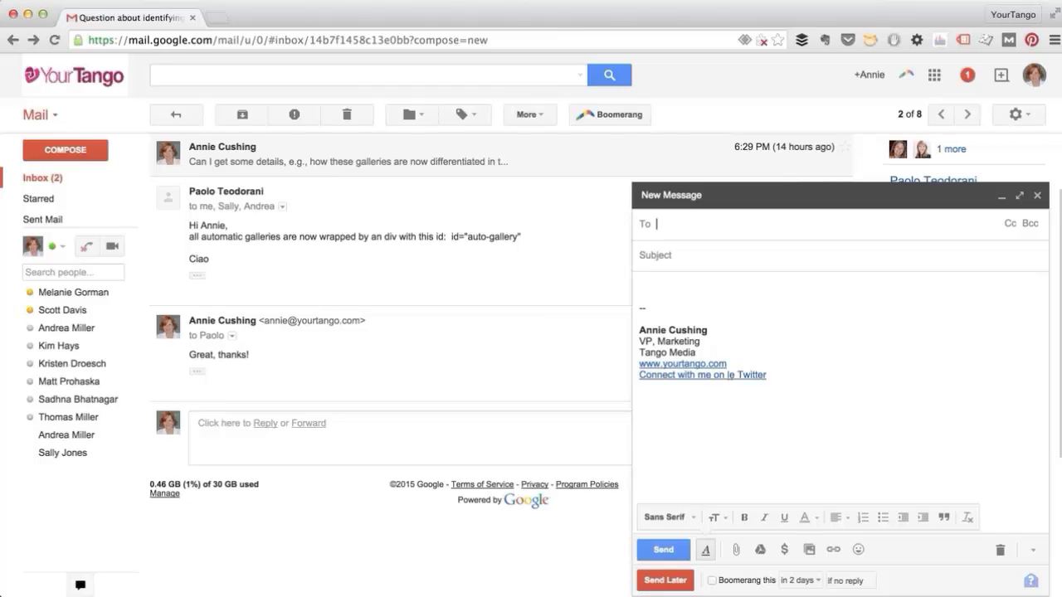
pyautogui.write('sab')
pyautogui.press('Return')
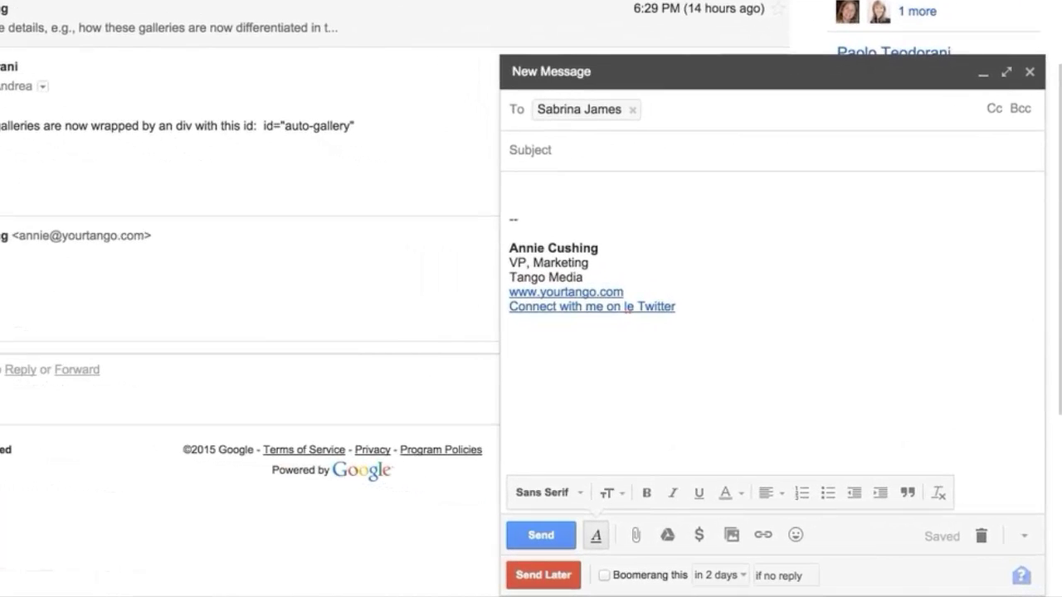
pyautogui.click(544, 574)
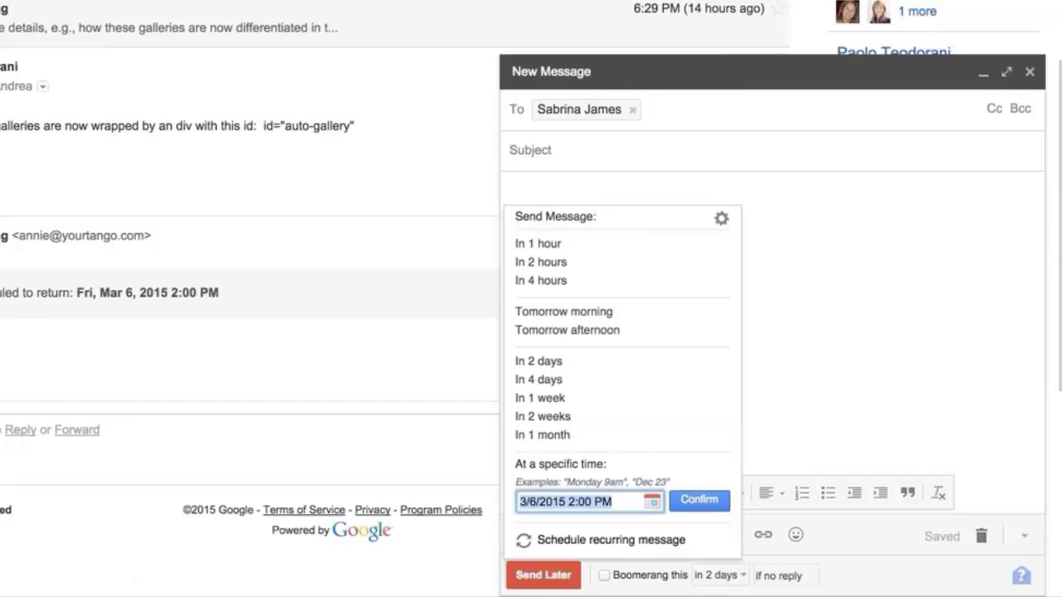
pyautogui.press('Return')
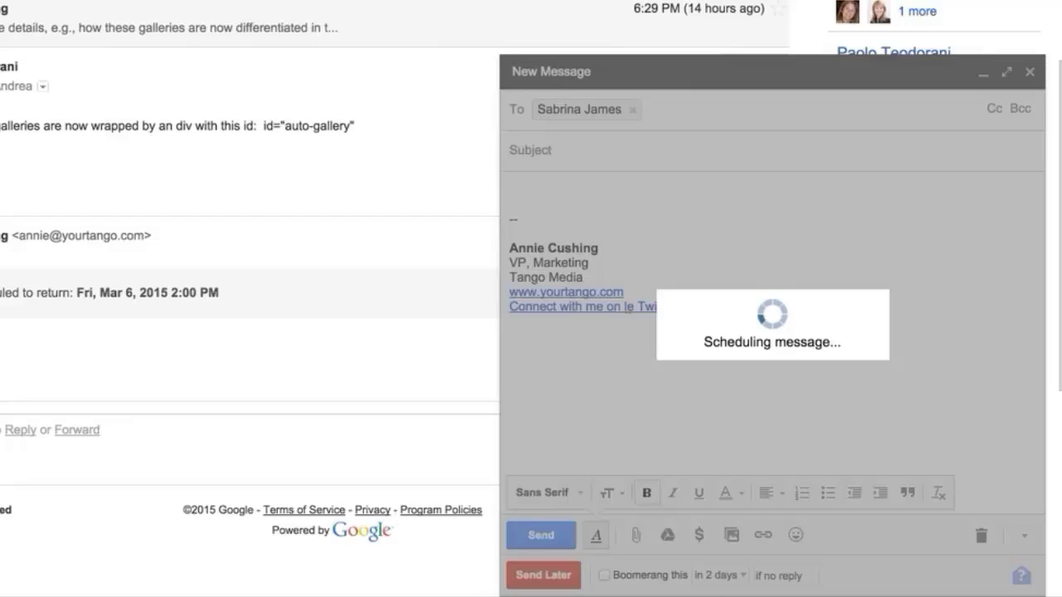